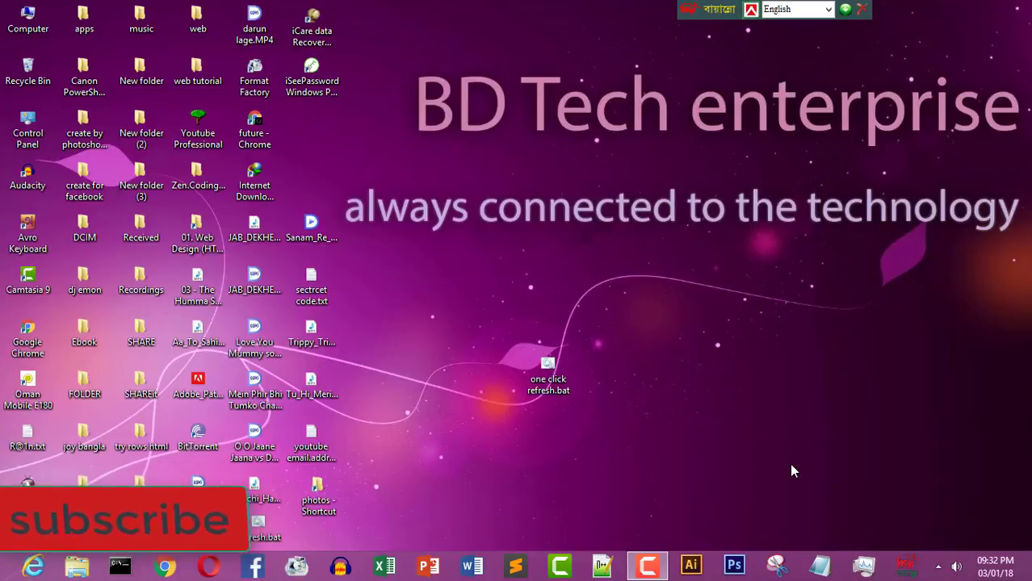
- Refresh the desktop twelve times from its right-click menu
right_click(712, 347)
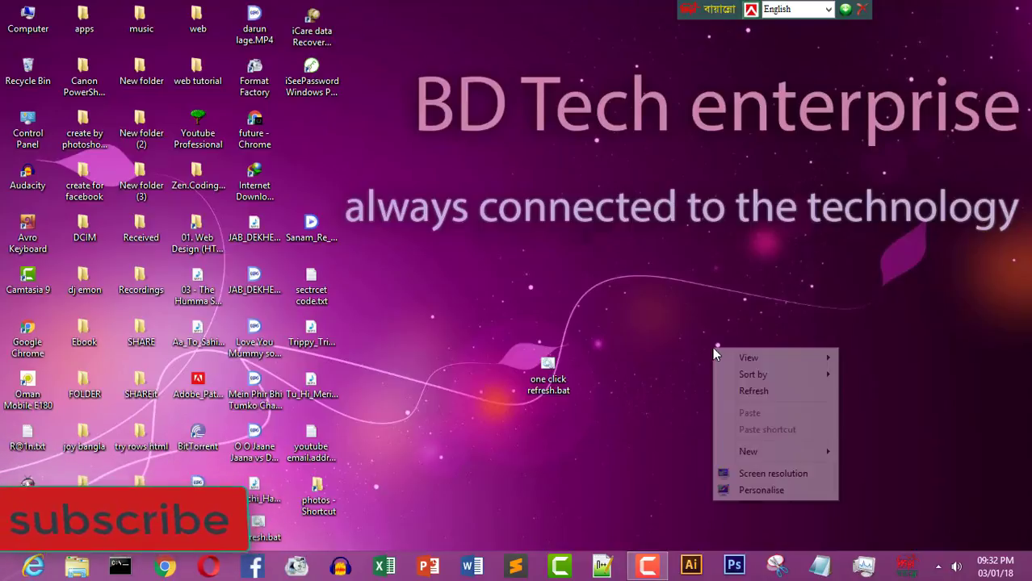
left_click(751, 390)
right_click(705, 335)
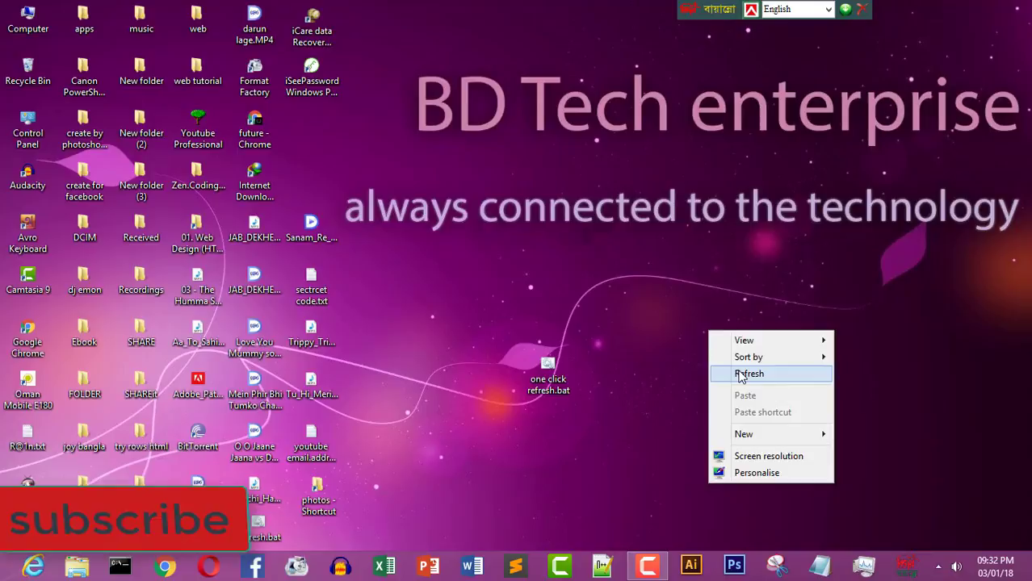
left_click(726, 376)
right_click(713, 330)
left_click(741, 379)
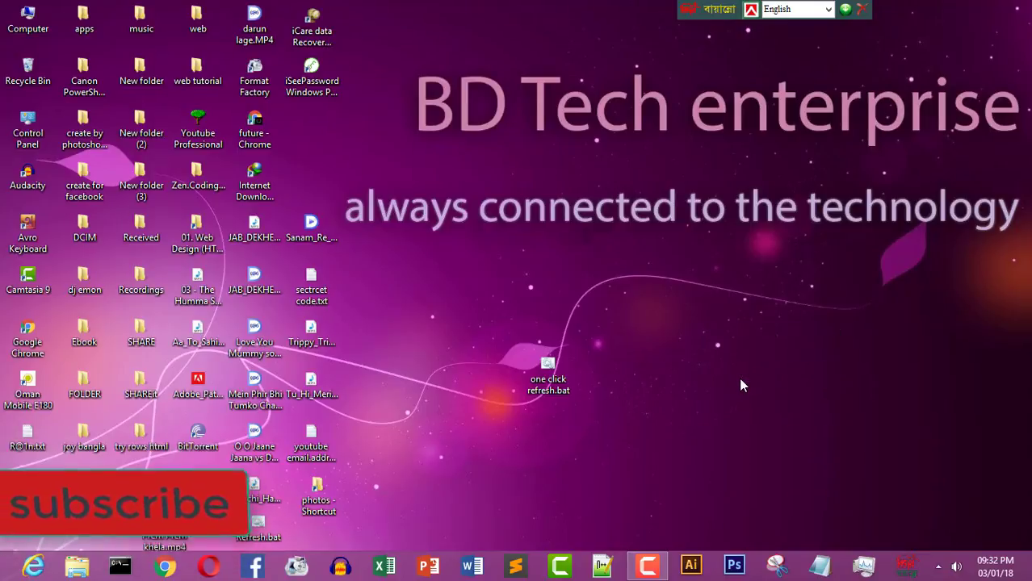
right_click(721, 329)
left_click(741, 376)
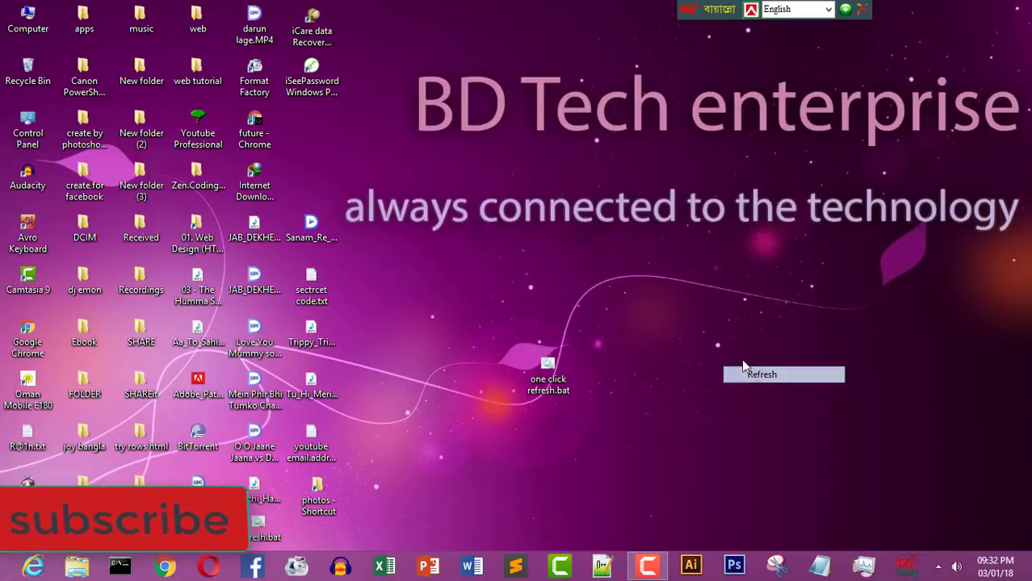
right_click(654, 229)
left_click(668, 273)
right_click(685, 269)
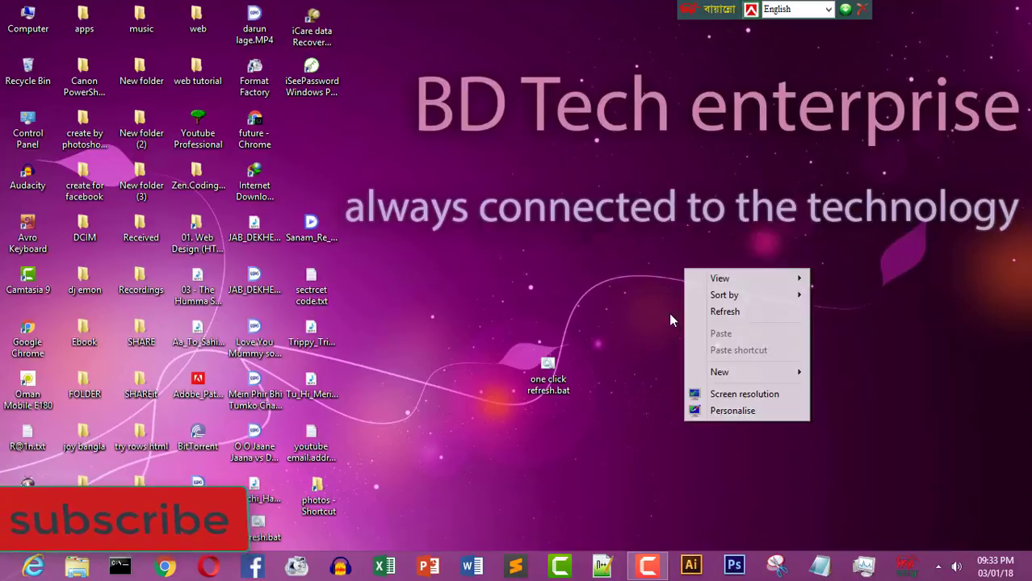
left_click(697, 317)
right_click(638, 284)
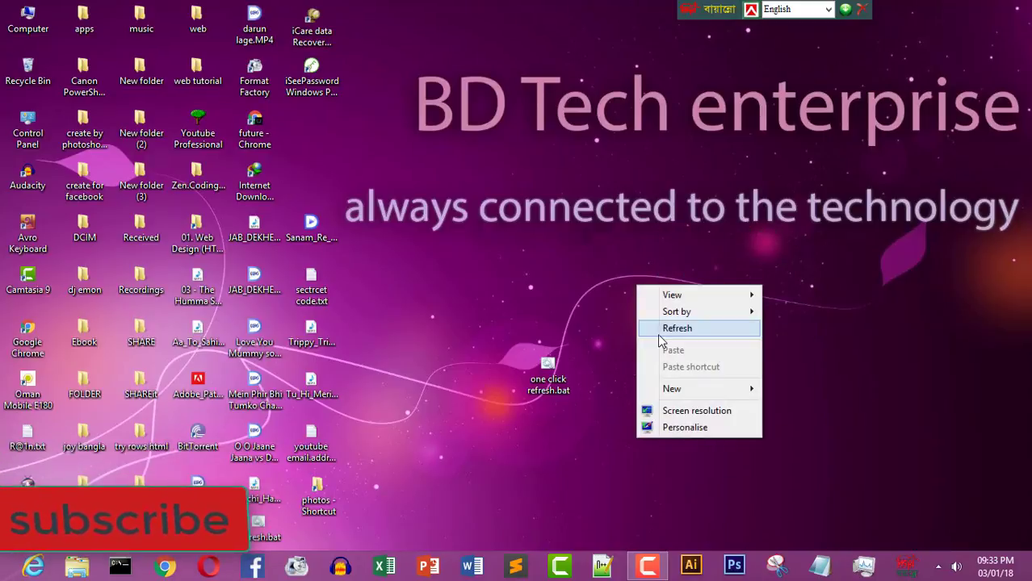
left_click(658, 331)
right_click(653, 319)
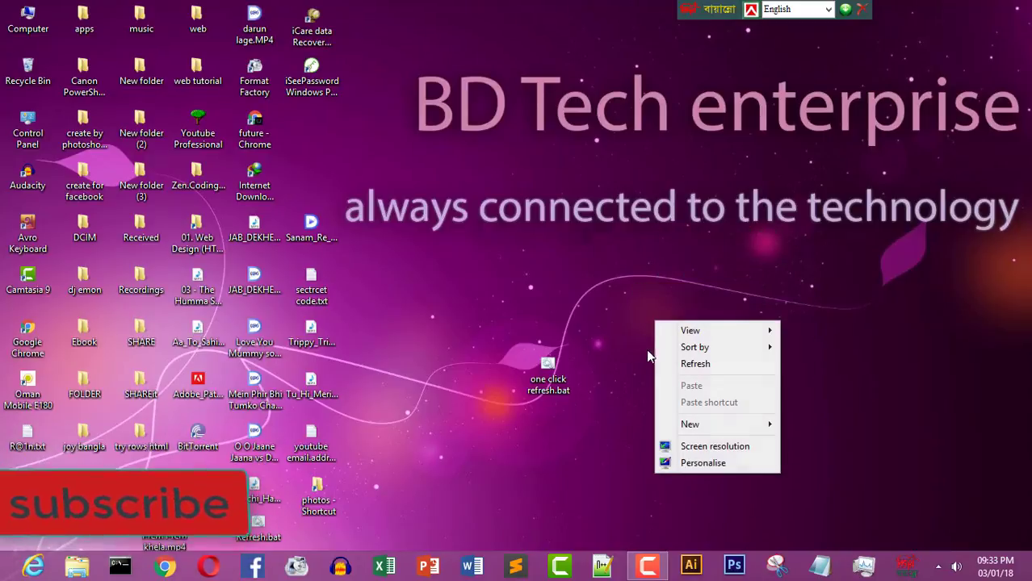
left_click(672, 368)
right_click(652, 337)
left_click(679, 384)
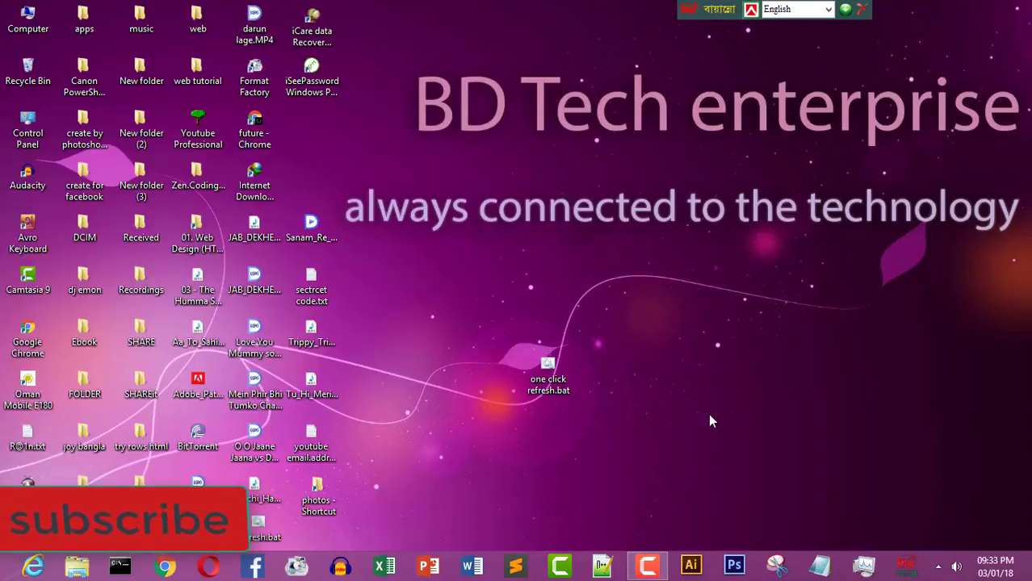
right_click(702, 385)
left_click(742, 430)
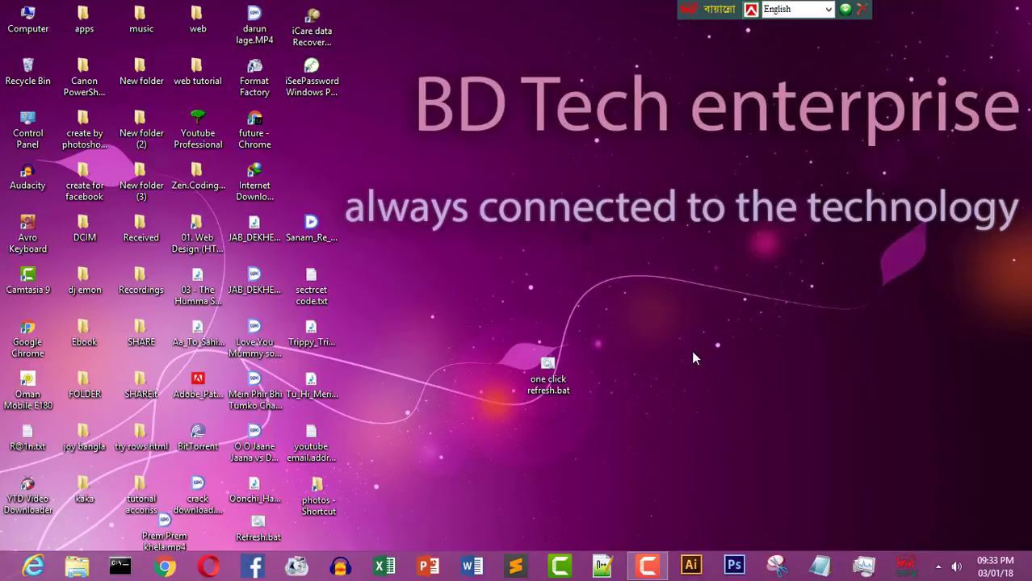
right_click(691, 355)
left_click(724, 388)
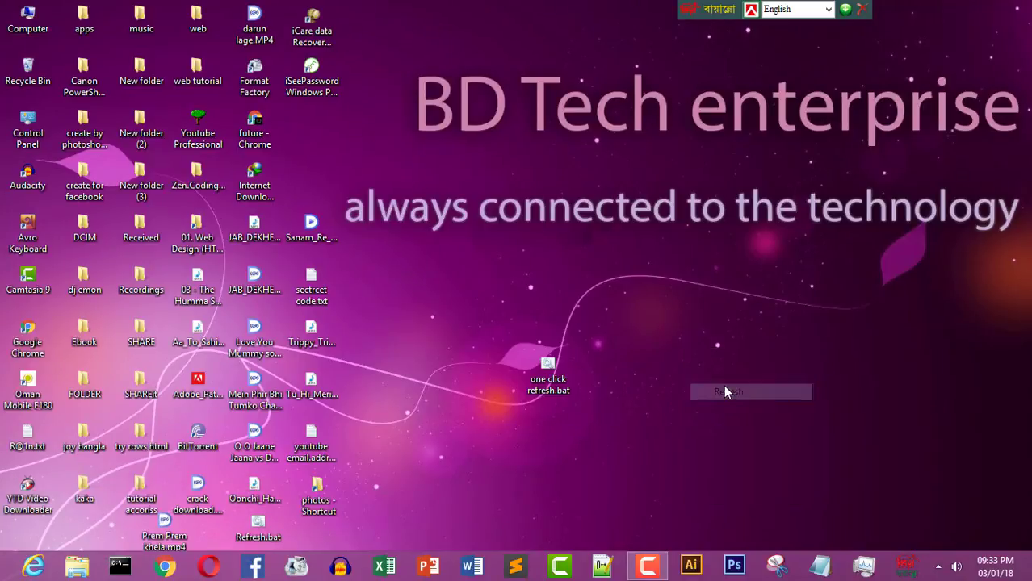
right_click(691, 336)
left_click(712, 374)
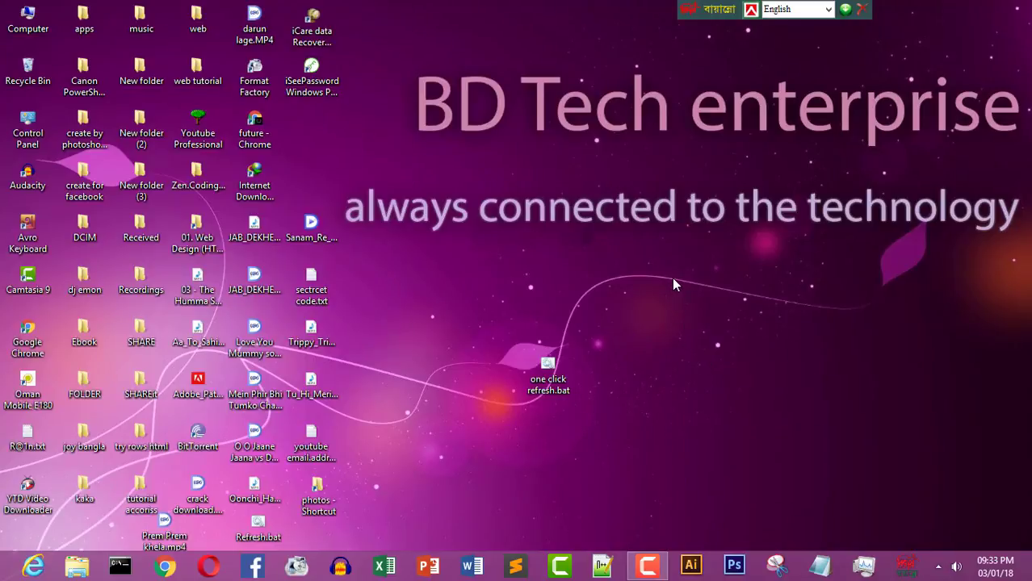
- Move the one click refresh.bat icon to the bottom row beside the photos shortcut, then refresh
left_click(543, 384)
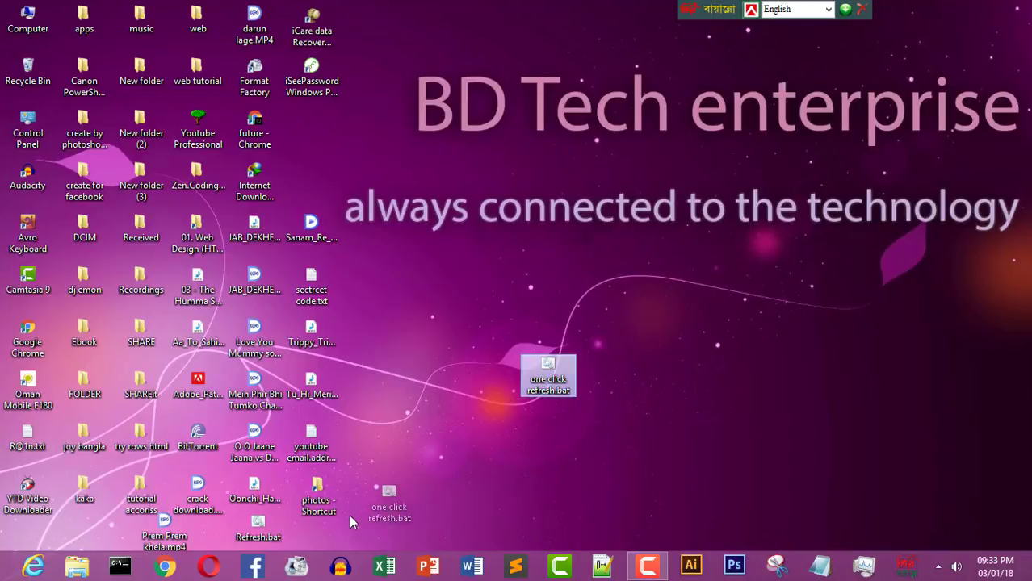
left_click_drag(349, 515, 352, 519)
right_click(701, 334)
left_click(747, 390)
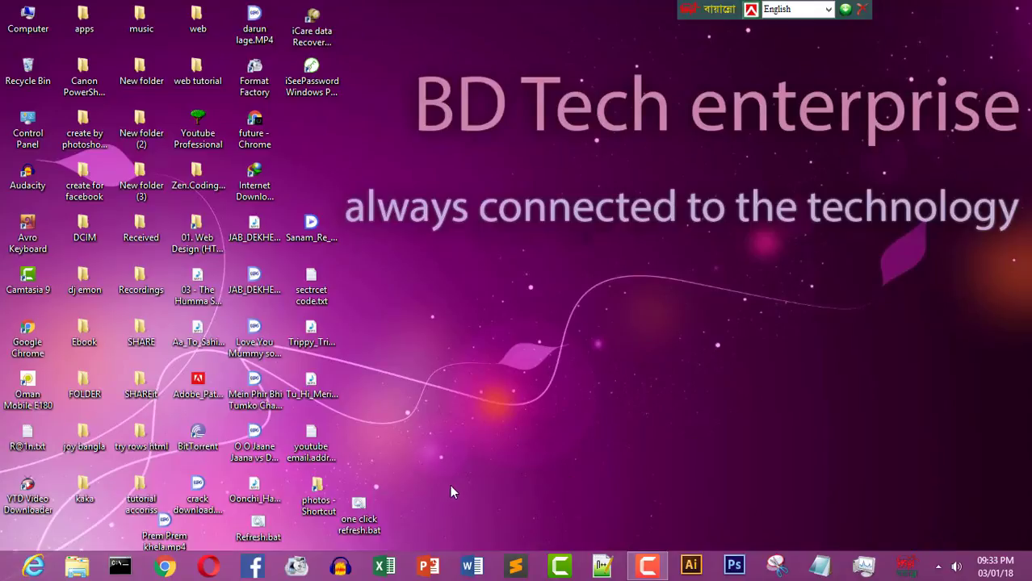
- Open a maximized Control Panel in All Control Panel Items view and go to Windows Update
double_click(25, 137)
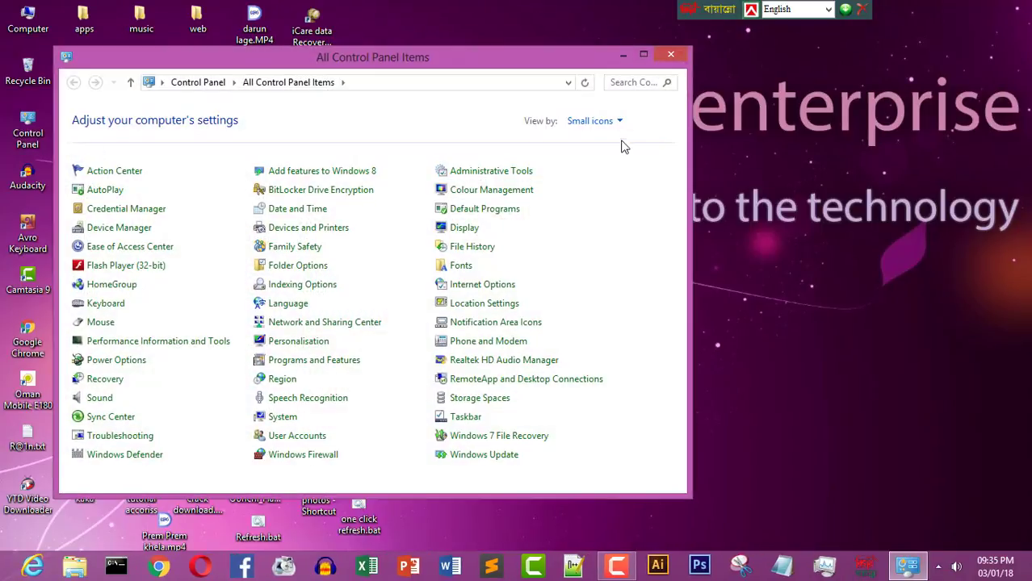
left_click(597, 120)
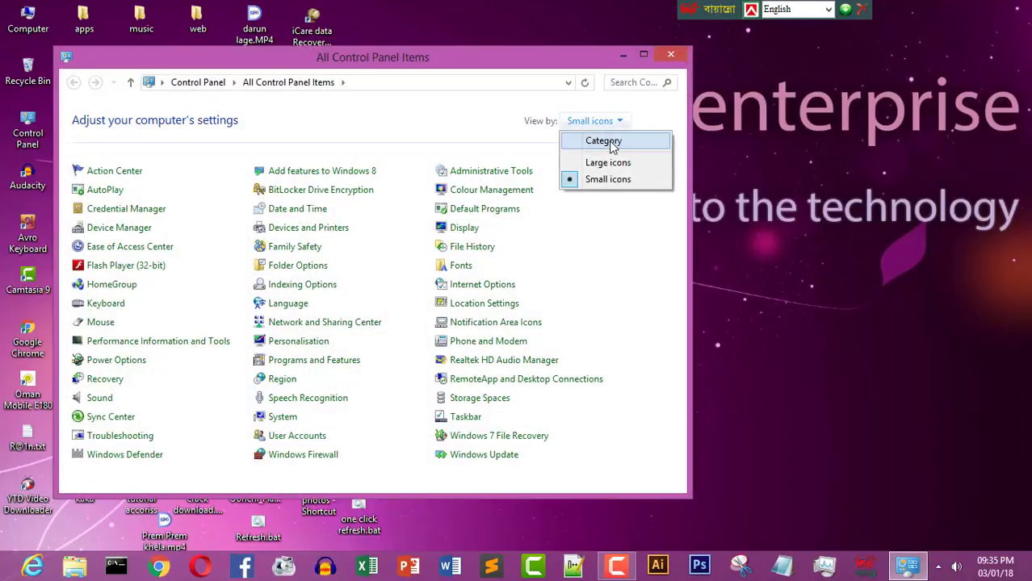
left_click(608, 140)
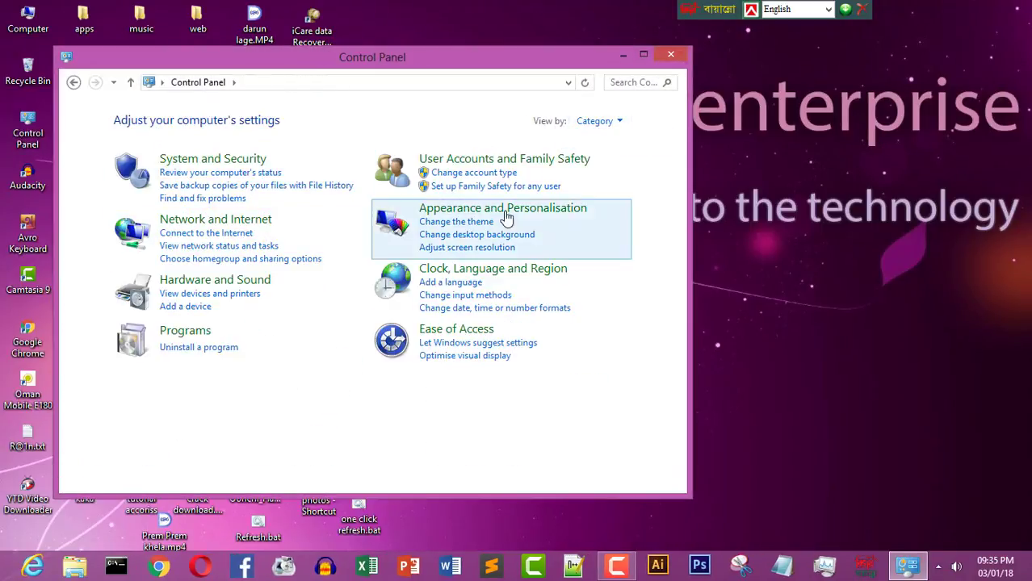
left_click(612, 128)
left_click(617, 179)
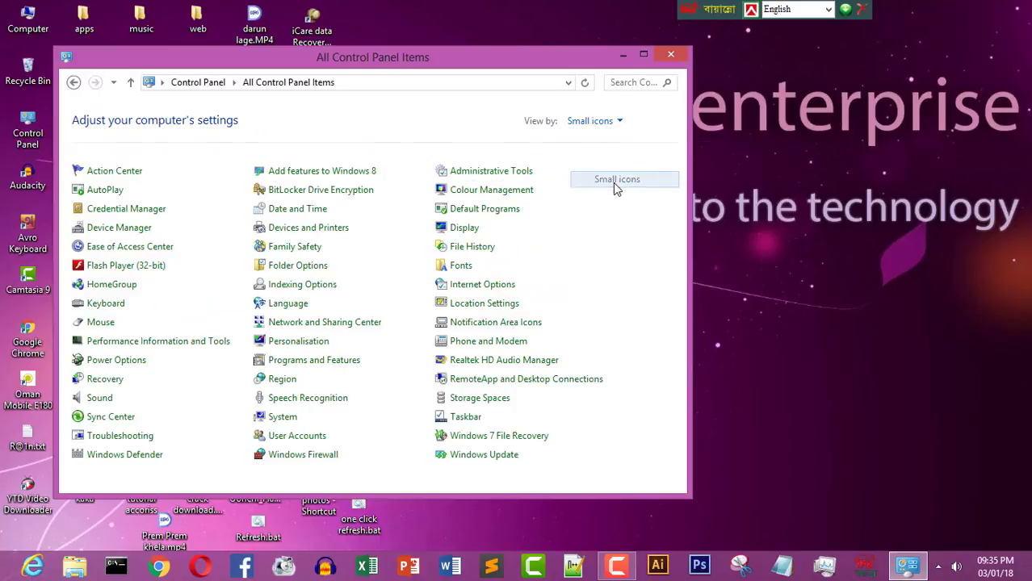
left_click(644, 56)
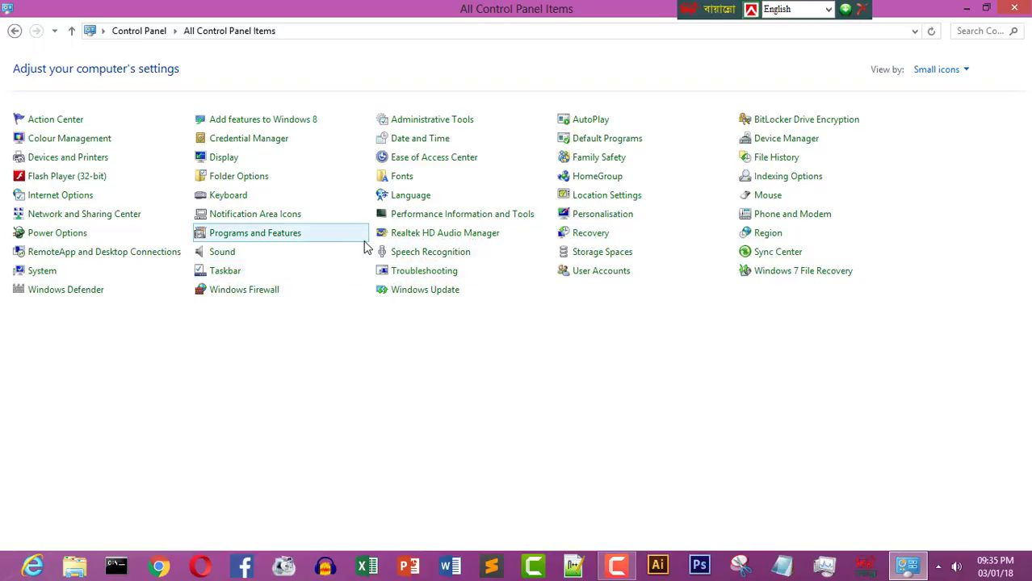
key("w")
key("w")
left_click(434, 297)
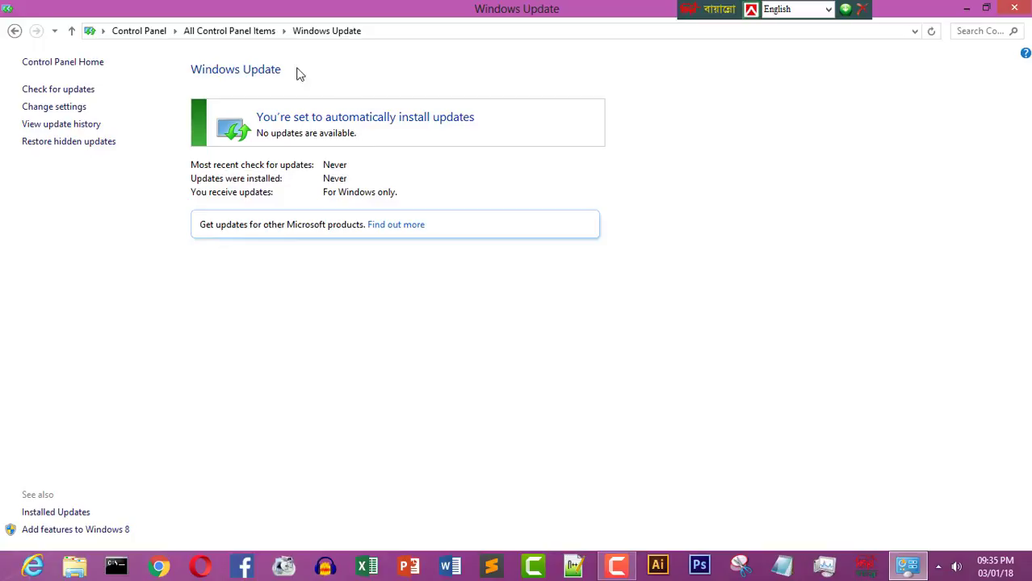
- Set Important updates to 'Never check for updates (not recommended)' and untick recommended updates
left_click(64, 109)
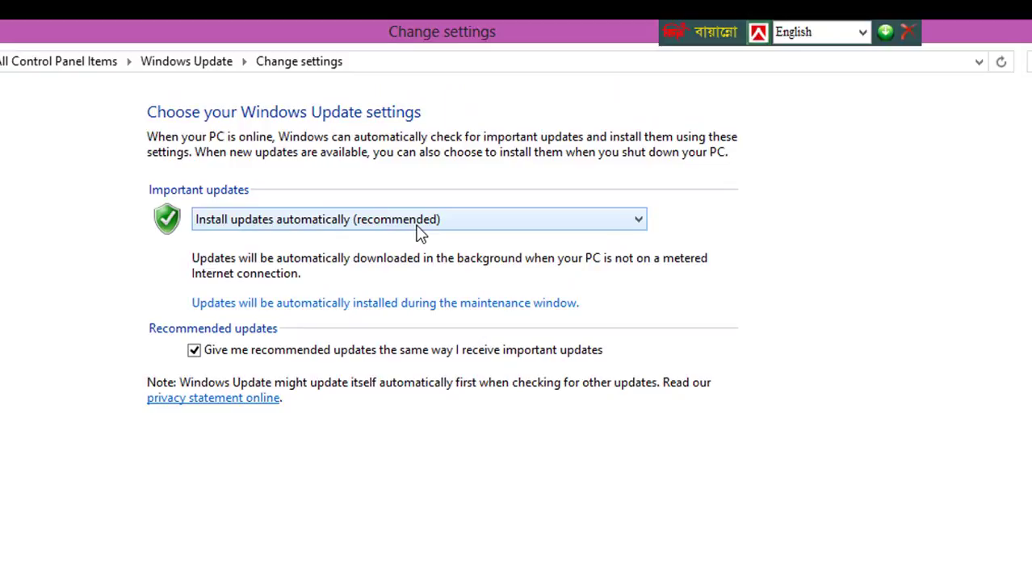
left_click(417, 230)
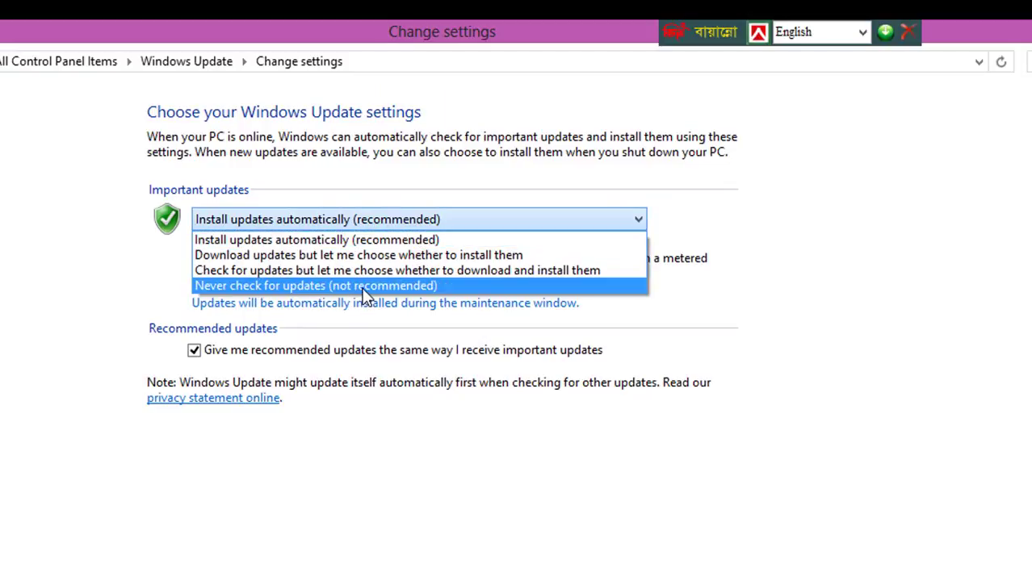
left_click(363, 286)
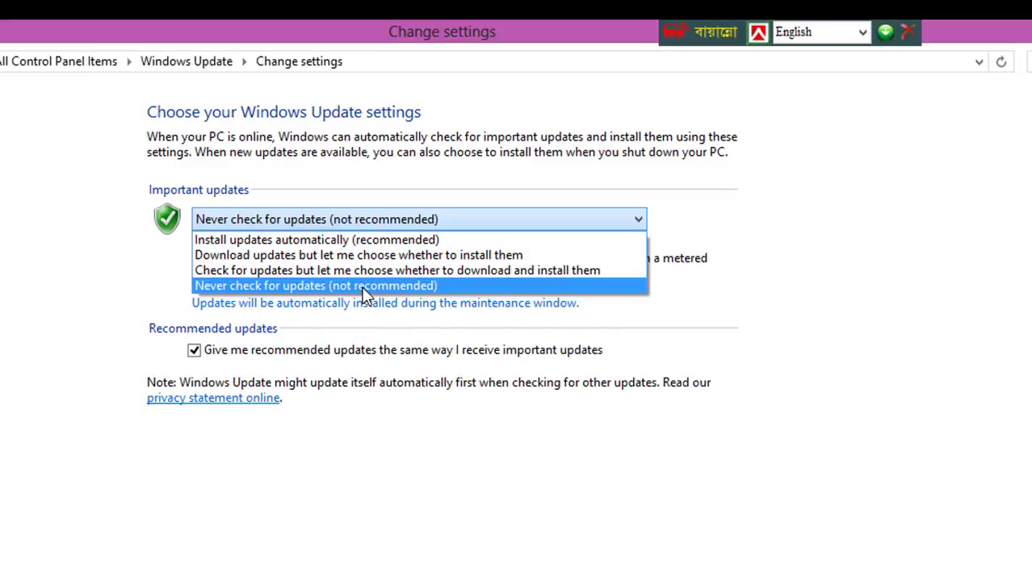
left_click(195, 308)
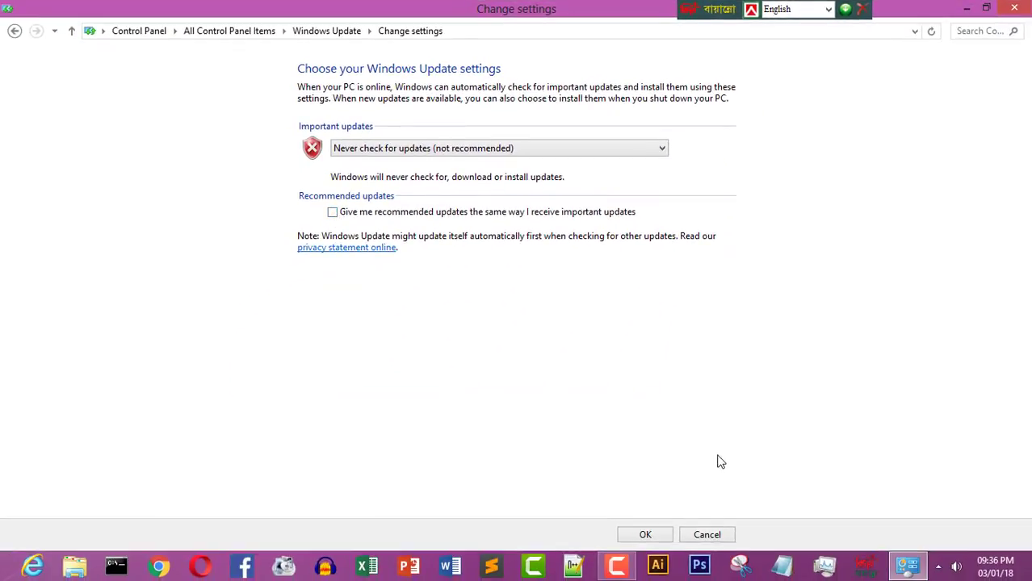
- Save the update settings, view the update history, and return to the Windows Update overview
left_click(645, 534)
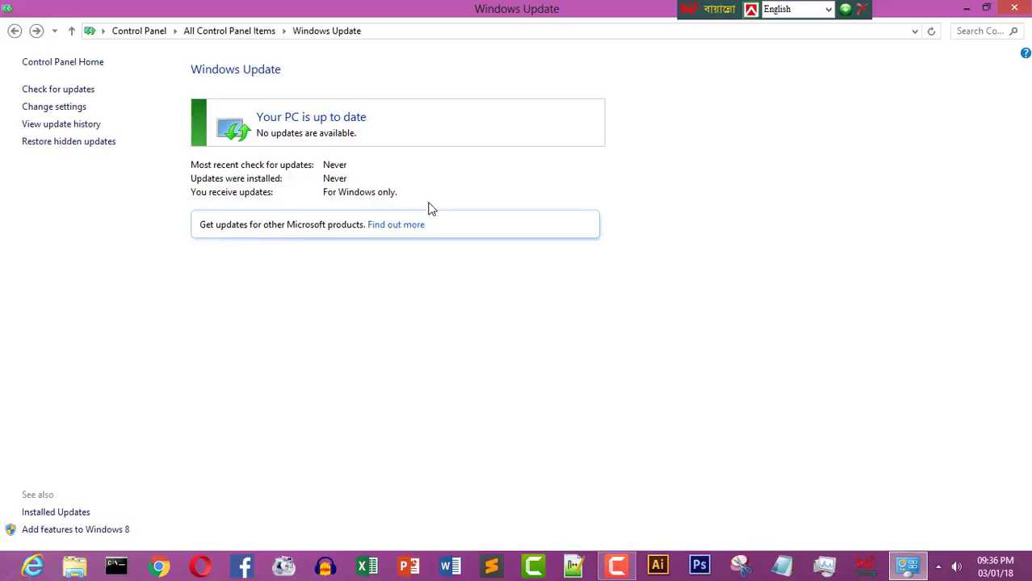
left_click(64, 124)
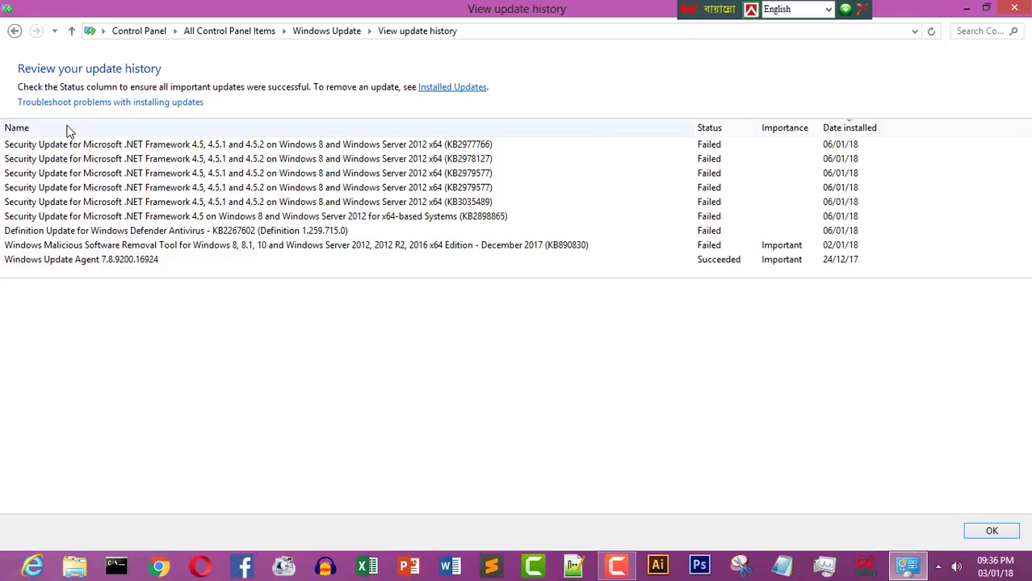
mouse_move(1, 1)
left_click(9, 33)
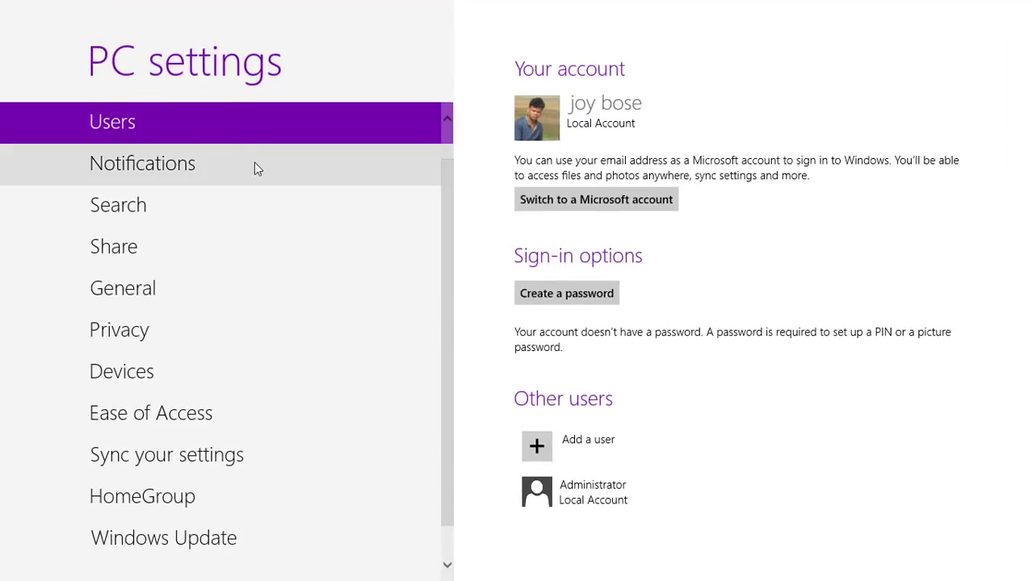
left_click(4, 12)
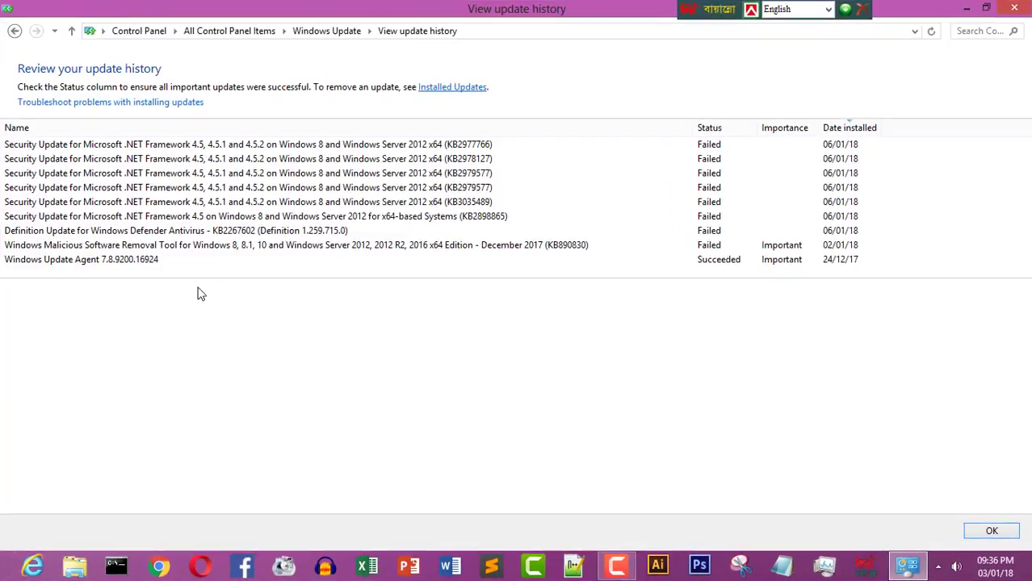
left_click(15, 33)
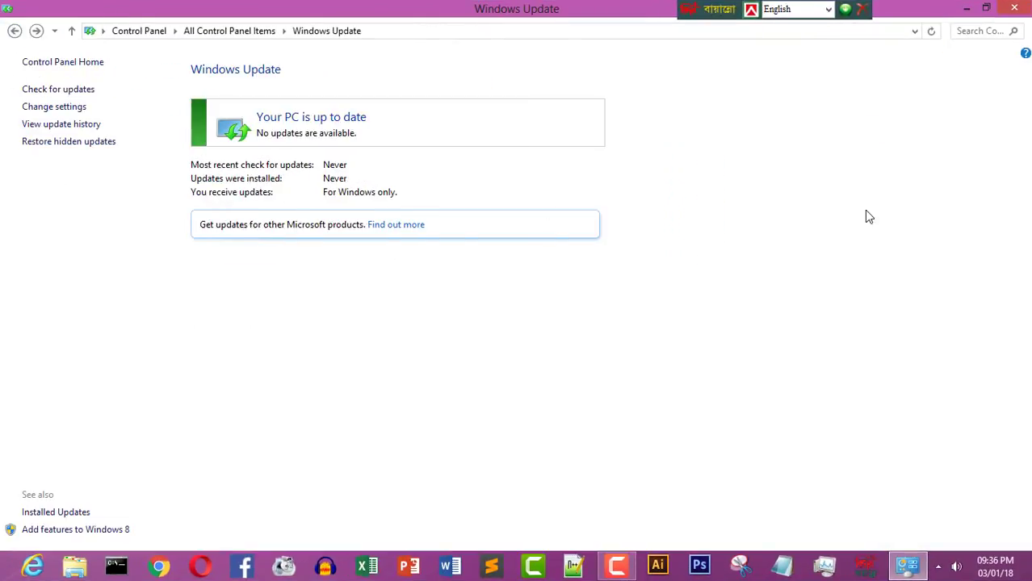
- Close the Windows Update window and refresh the desktop six times
left_click(1021, 6)
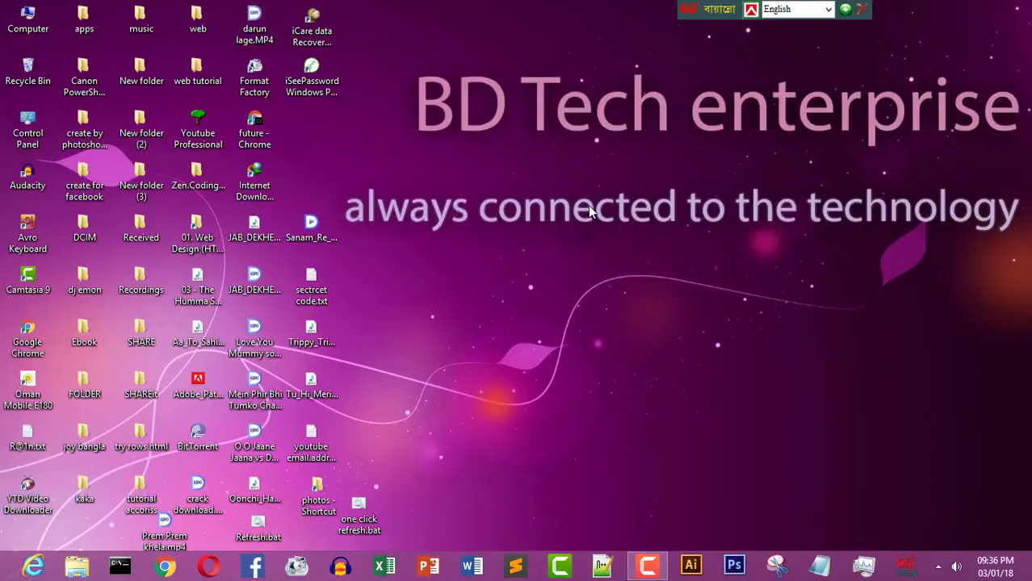
right_click(604, 203)
left_click(617, 246)
right_click(605, 224)
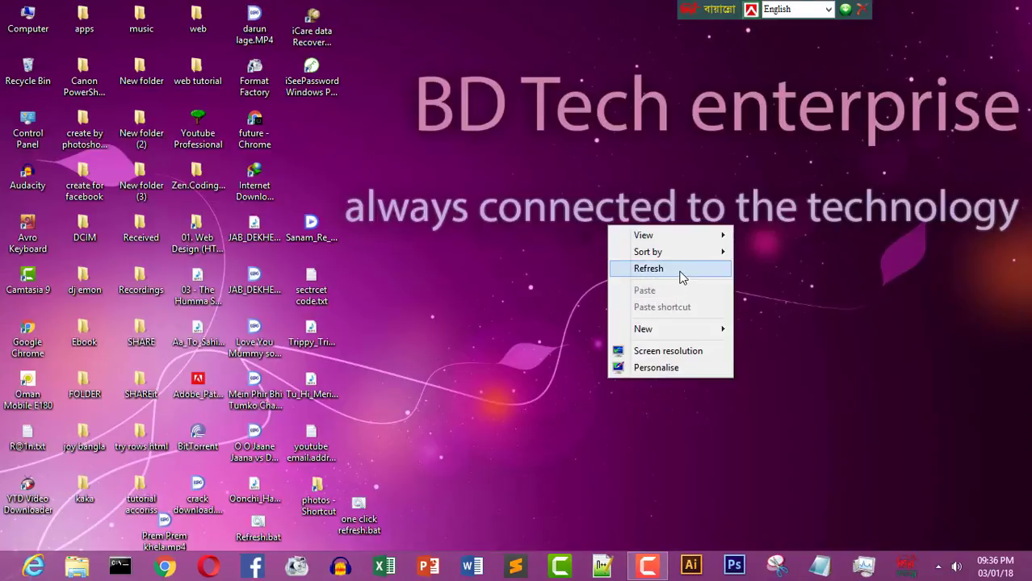
left_click(672, 268)
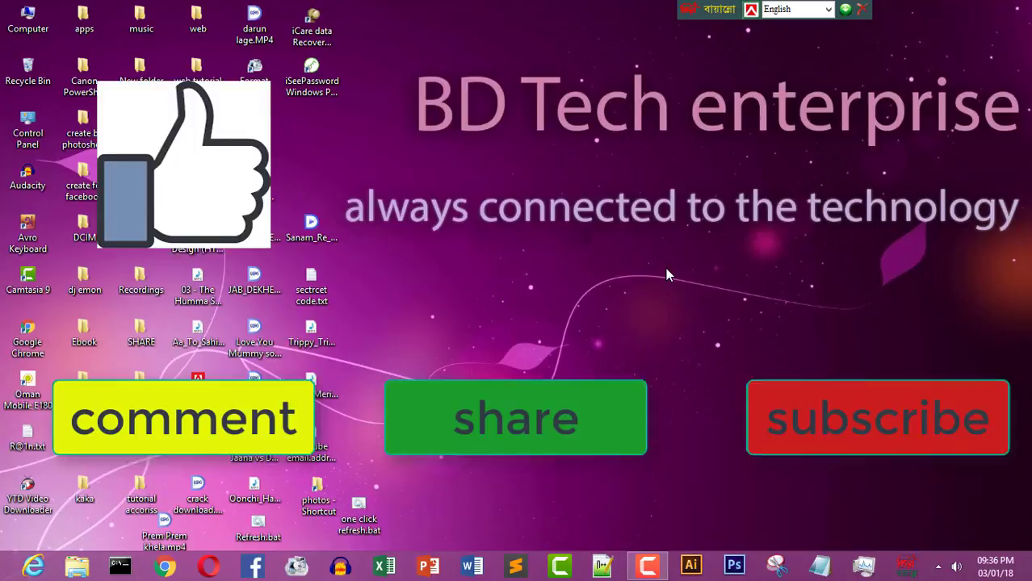
right_click(571, 254)
left_click(572, 294)
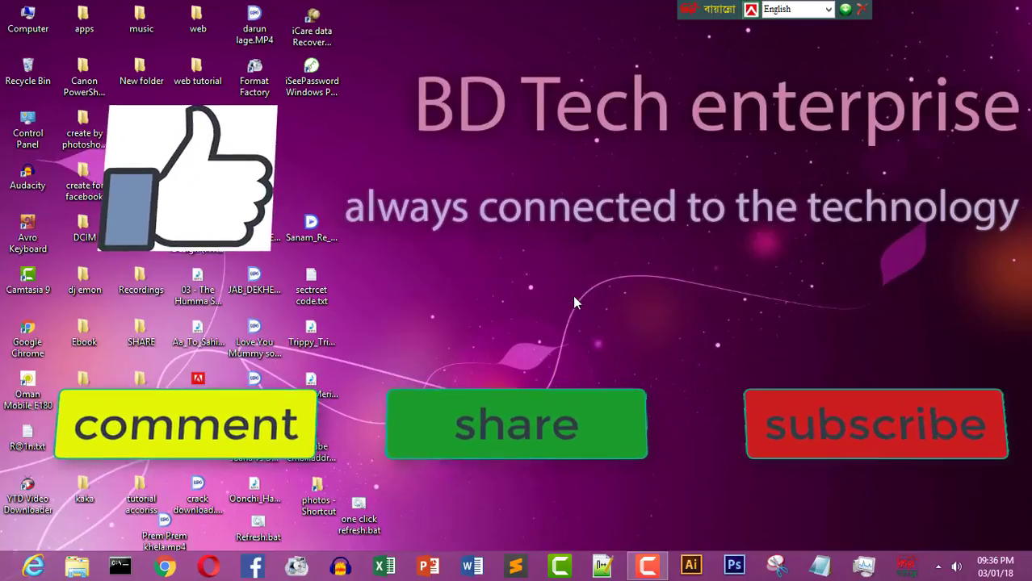
right_click(511, 267)
left_click(529, 305)
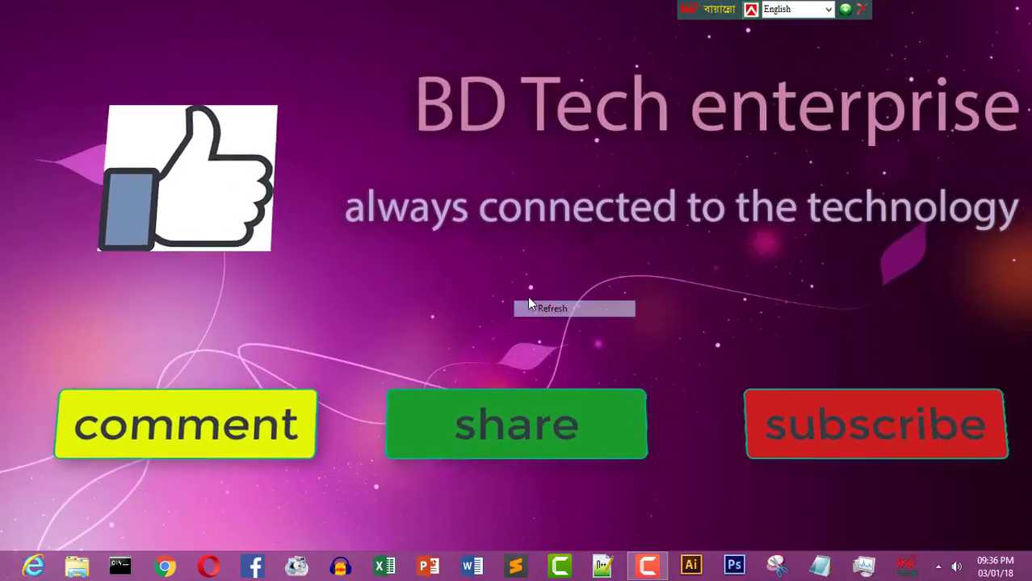
right_click(511, 271)
left_click(533, 312)
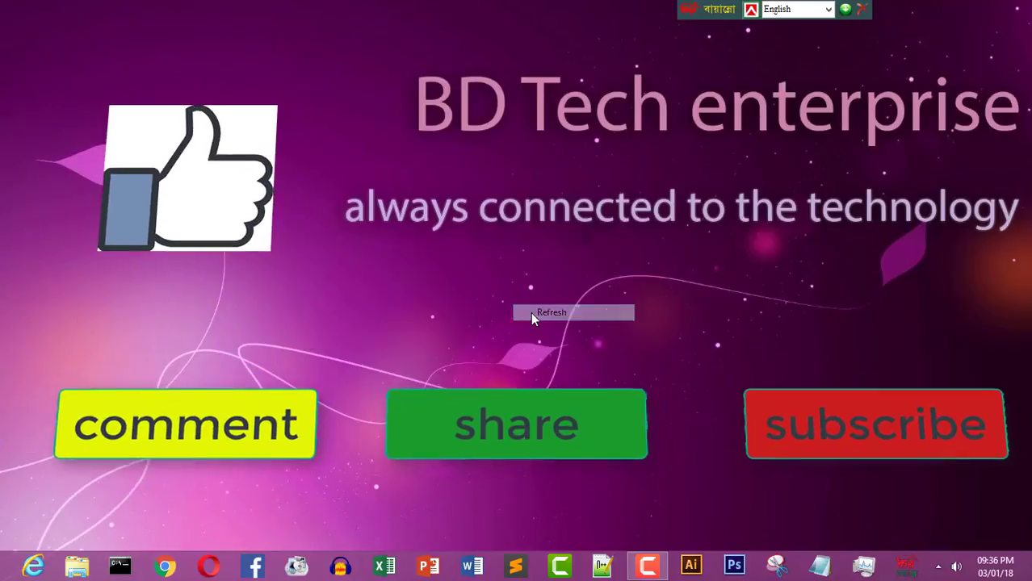
right_click(511, 287)
left_click(545, 331)
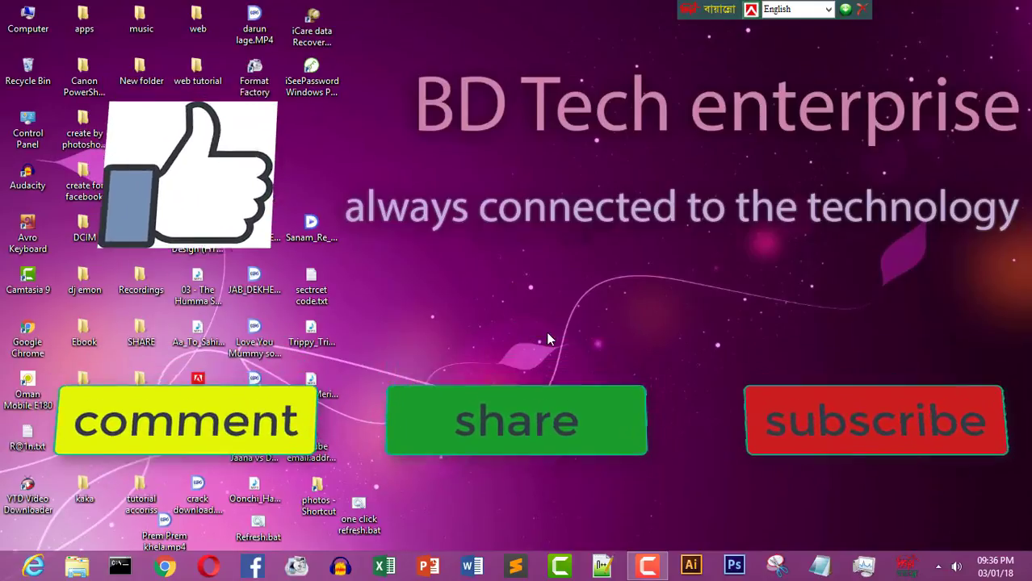